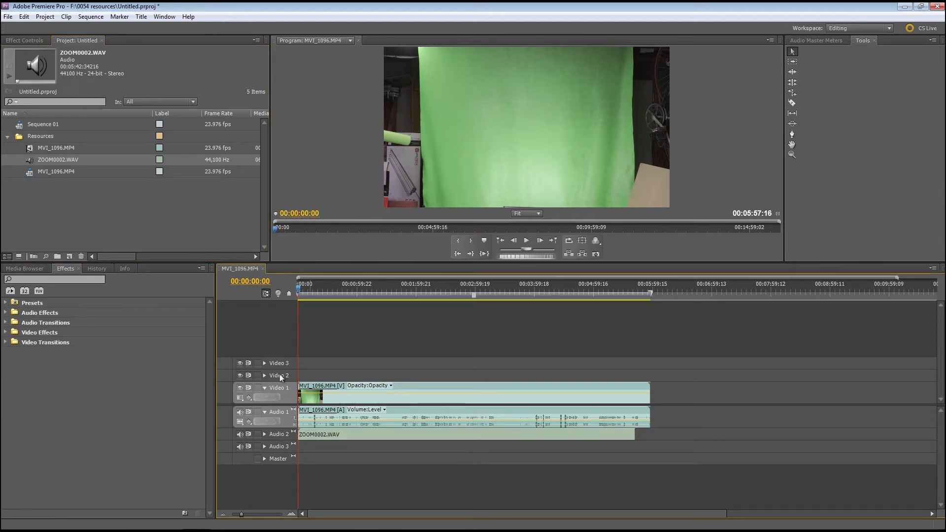
Delete all empty video tracks and all empty audio tracks from the sequence
{"action": "right_click", "coordinate": [279, 373]}
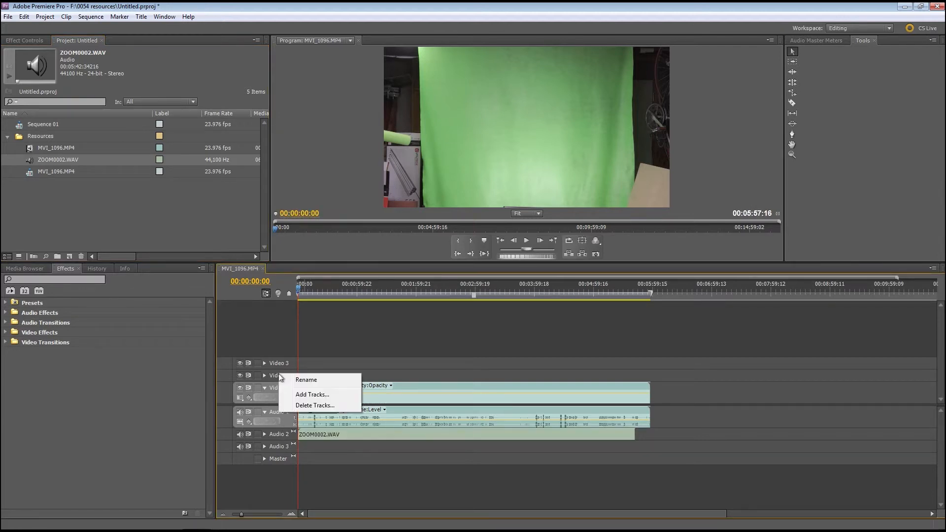
{"action": "left_click", "coordinate": [304, 405]}
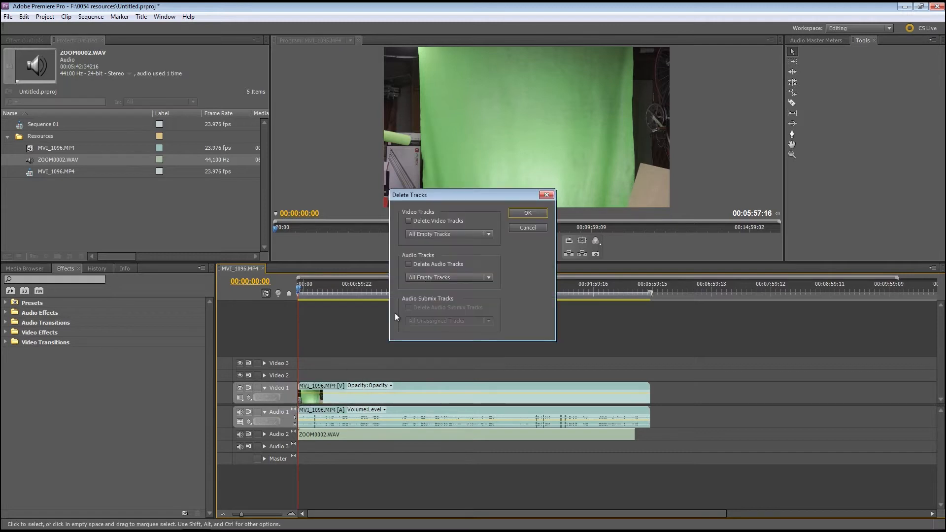
{"action": "left_click", "coordinate": [435, 221]}
{"action": "left_click", "coordinate": [431, 264]}
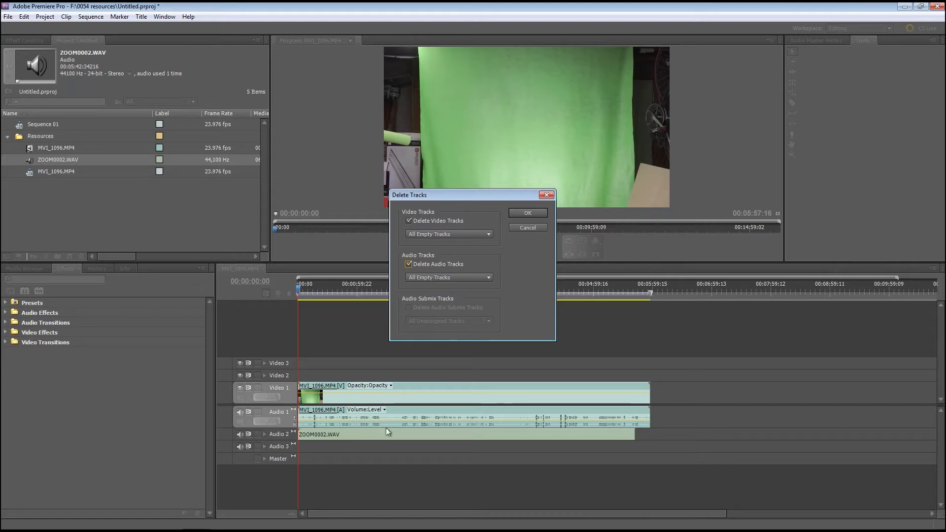
{"action": "left_click", "coordinate": [522, 213]}
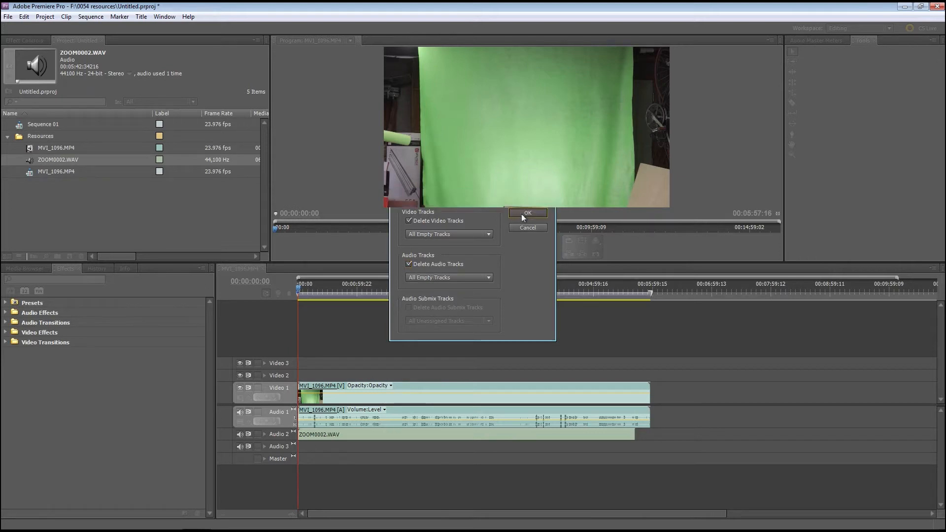
Collapse the Video 1 track, expand Audio 2, and enlarge both audio tracks so their waveforms can be compared
{"action": "left_click", "coordinate": [264, 388]}
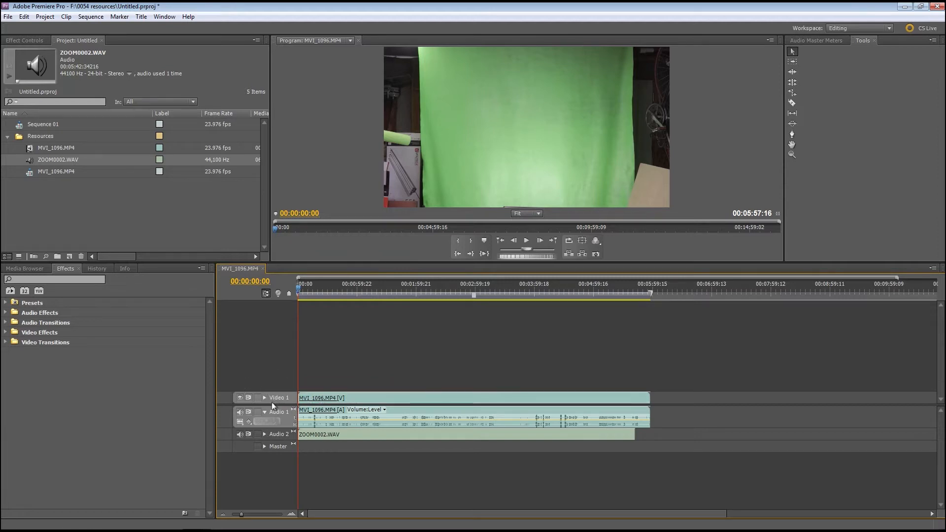
{"action": "left_click_drag", "start_coordinate": [271, 404], "coordinate": [271, 316]}
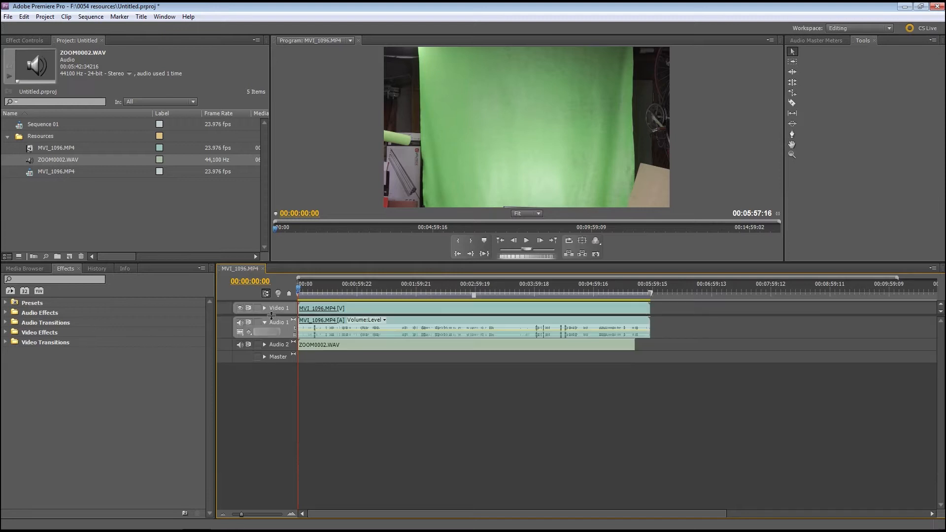
{"action": "left_click", "coordinate": [264, 345]}
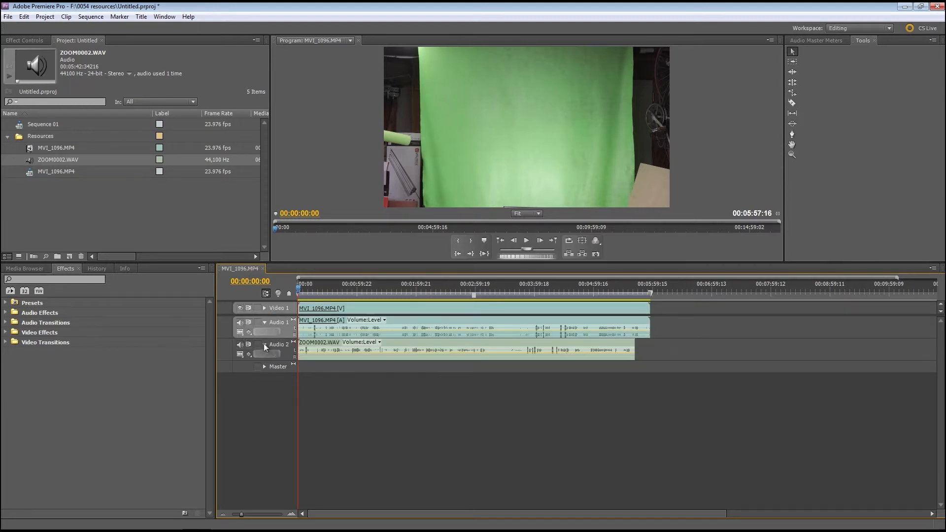
{"action": "left_click_drag", "start_coordinate": [263, 337], "coordinate": [263, 397]}
{"action": "left_click_drag", "start_coordinate": [265, 443], "coordinate": [265, 501]}
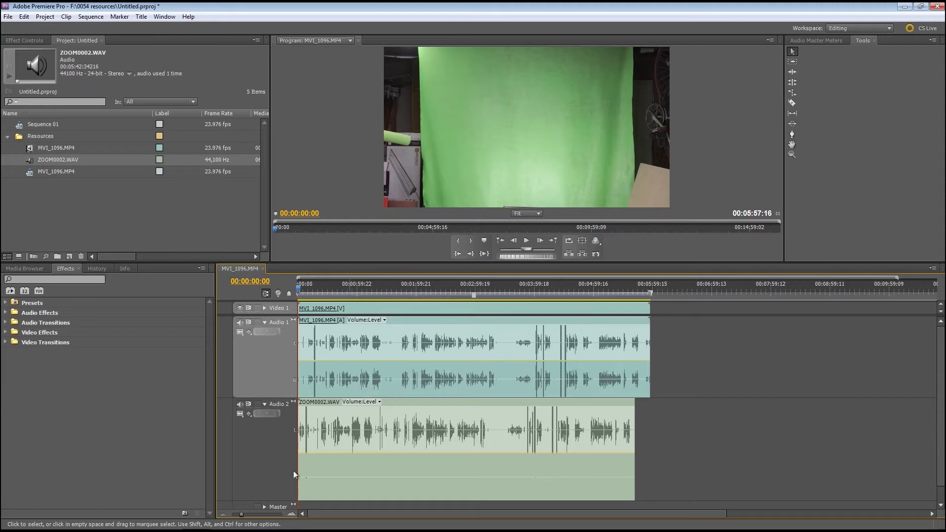
Move the ZOOM0002.WAV clip about 00:00:08:16 later on Audio 2 so its three claps roughly match those in the camera audio
{"action": "left_click", "coordinate": [241, 515]}
{"action": "left_click_drag", "start_coordinate": [242, 515], "coordinate": [246, 515]}
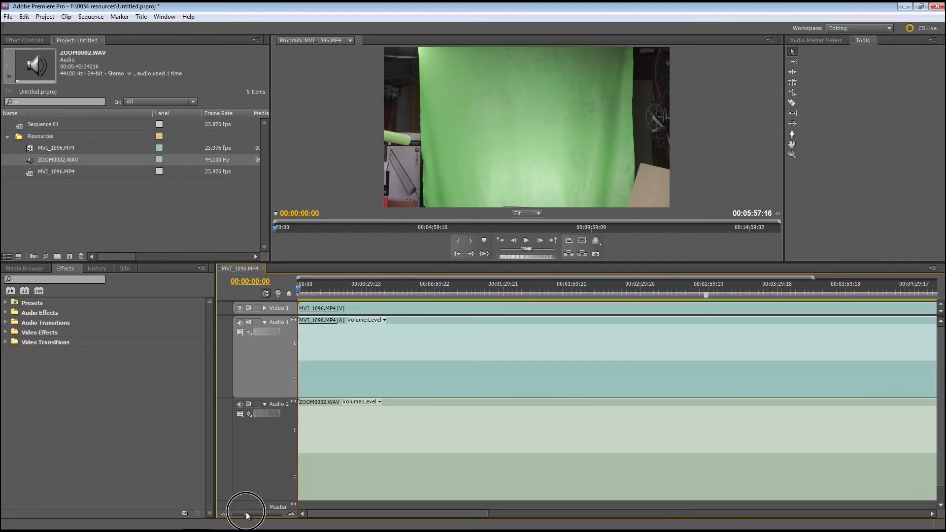
{"action": "left_click_drag", "start_coordinate": [248, 516], "coordinate": [257, 516]}
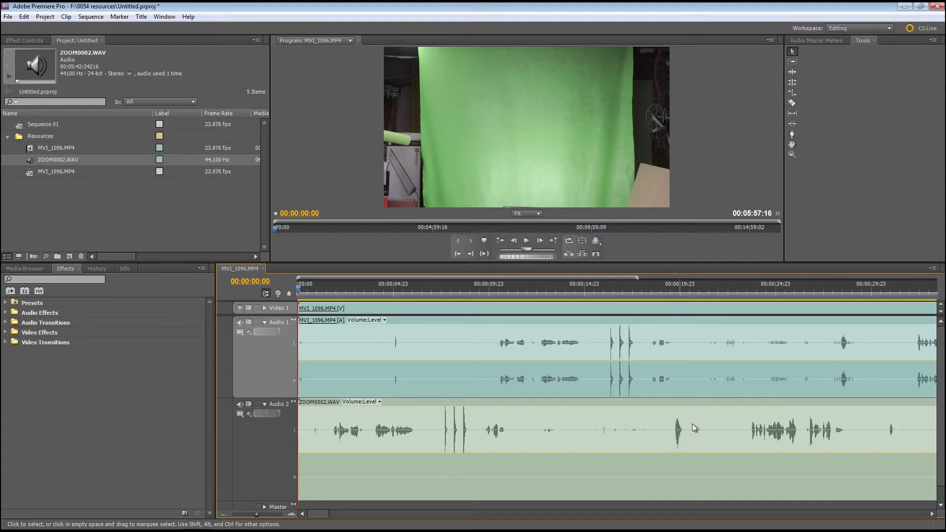
{"action": "left_click", "coordinate": [446, 404]}
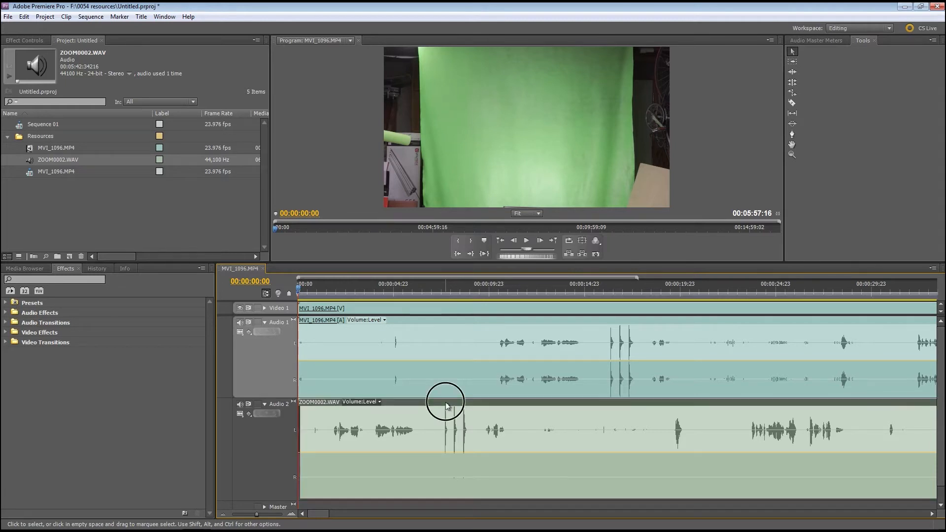
{"action": "left_click_drag", "start_coordinate": [446, 405], "coordinate": [612, 405]}
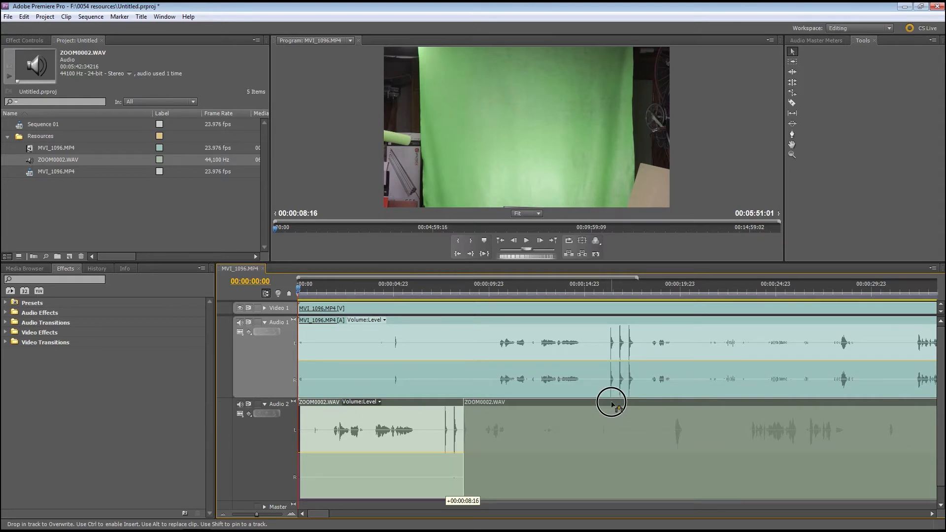
{"action": "left_click_drag", "start_coordinate": [612, 403], "coordinate": [610, 396]}
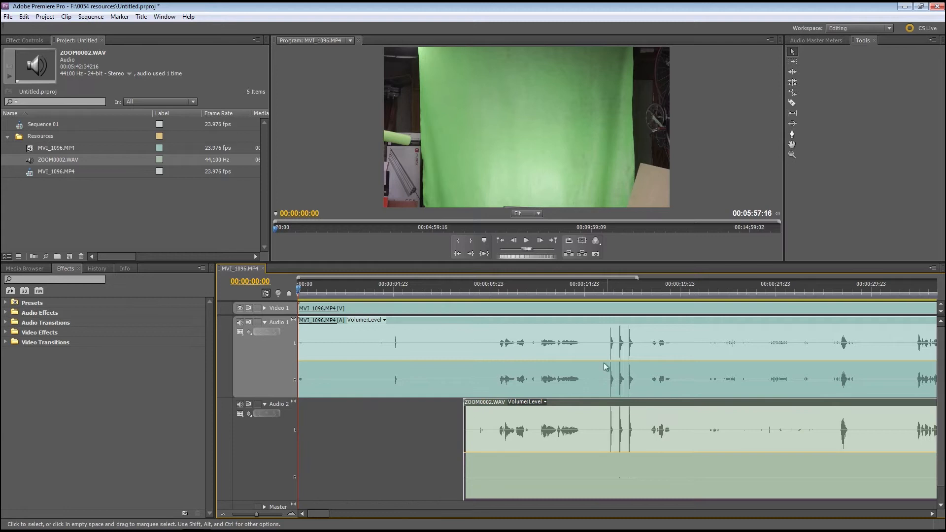
Place the playhead at the first clap, at 00:00:16:08, to compare the clap's start on both audio tracks
{"action": "left_click", "coordinate": [609, 288]}
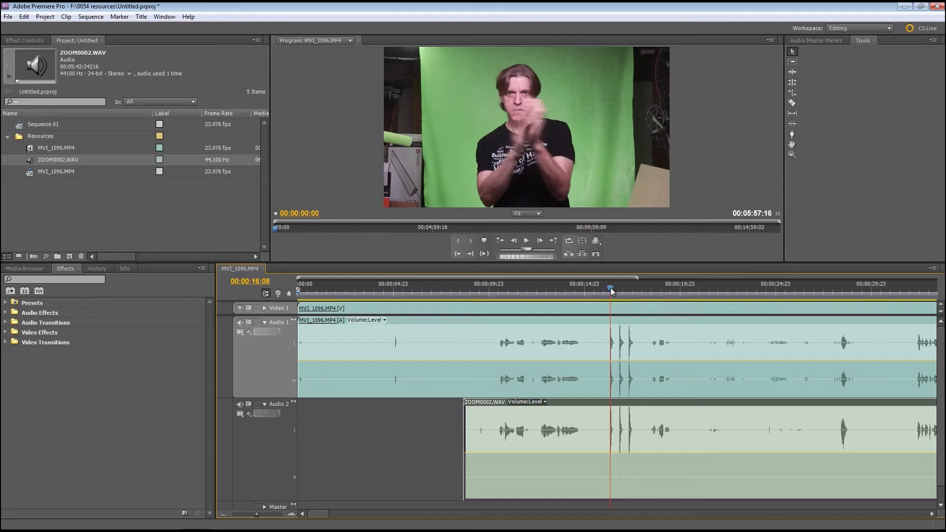
{"action": "left_click_drag", "start_coordinate": [257, 514], "coordinate": [288, 516]}
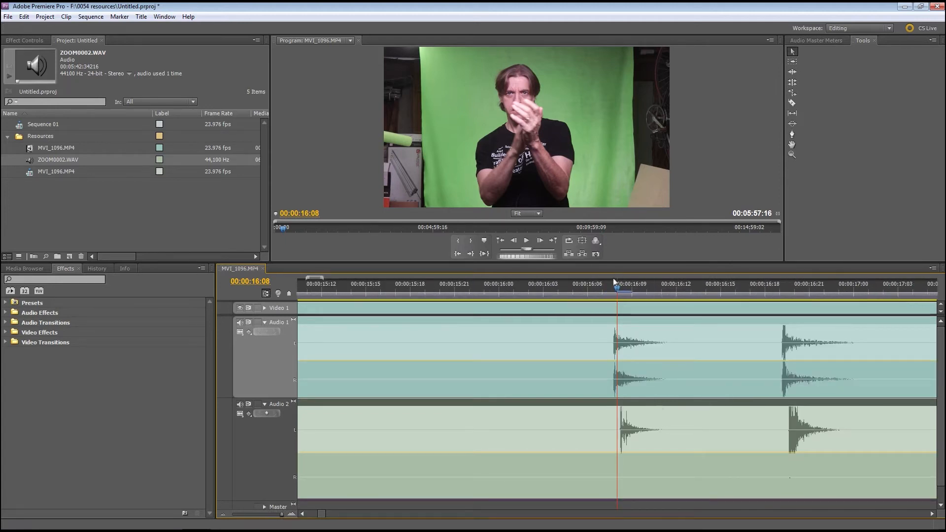
{"action": "left_click_drag", "start_coordinate": [617, 287], "coordinate": [604, 288]}
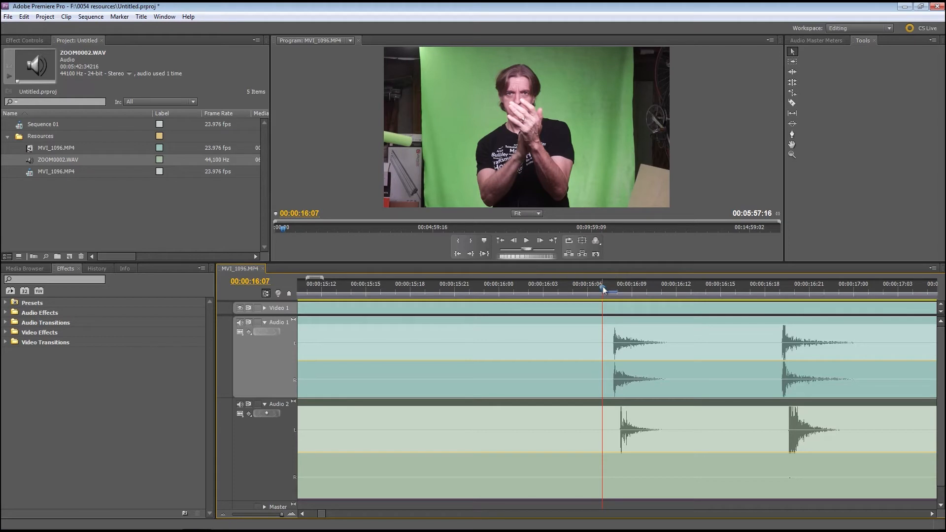
{"action": "left_click_drag", "start_coordinate": [602, 287], "coordinate": [617, 287]}
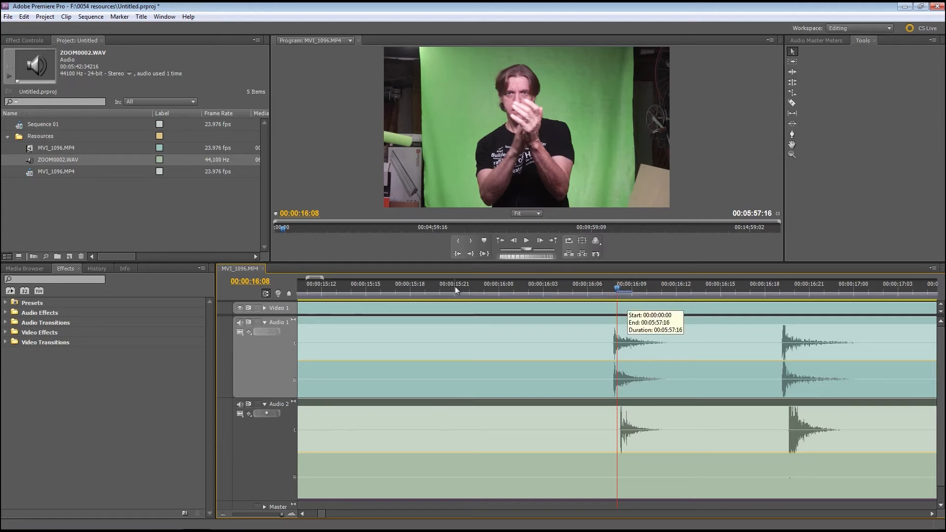
Switch the timeline to audio time units for positioning finer than one video frame
{"action": "left_click", "coordinate": [933, 270]}
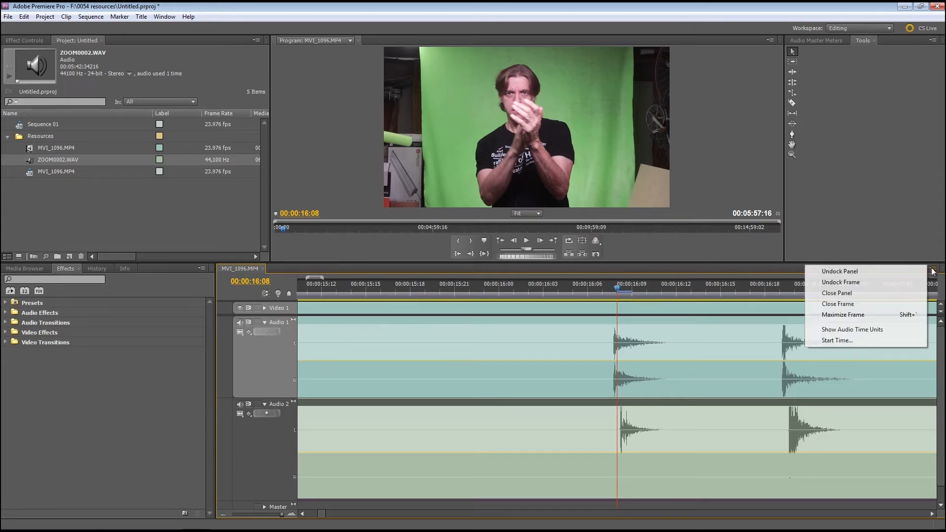
{"action": "left_click", "coordinate": [865, 330]}
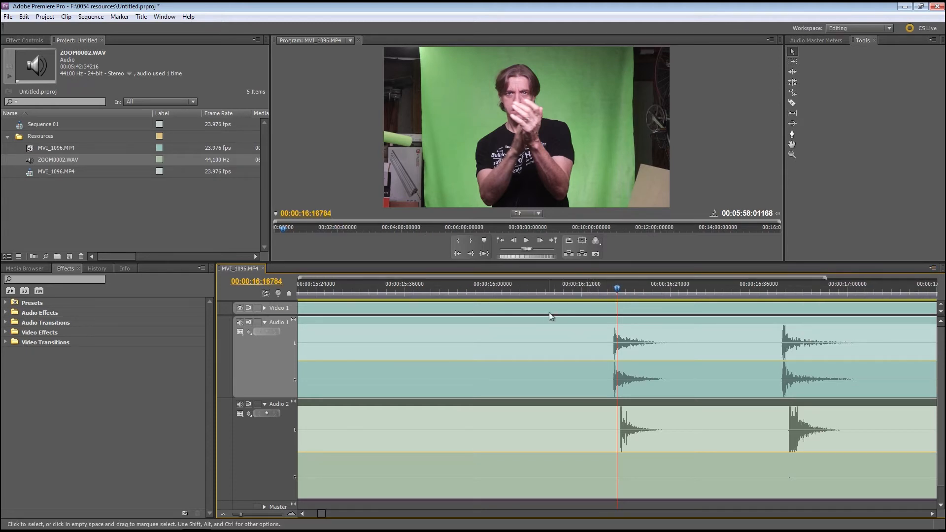
{"action": "left_click_drag", "start_coordinate": [241, 516], "coordinate": [249, 519]}
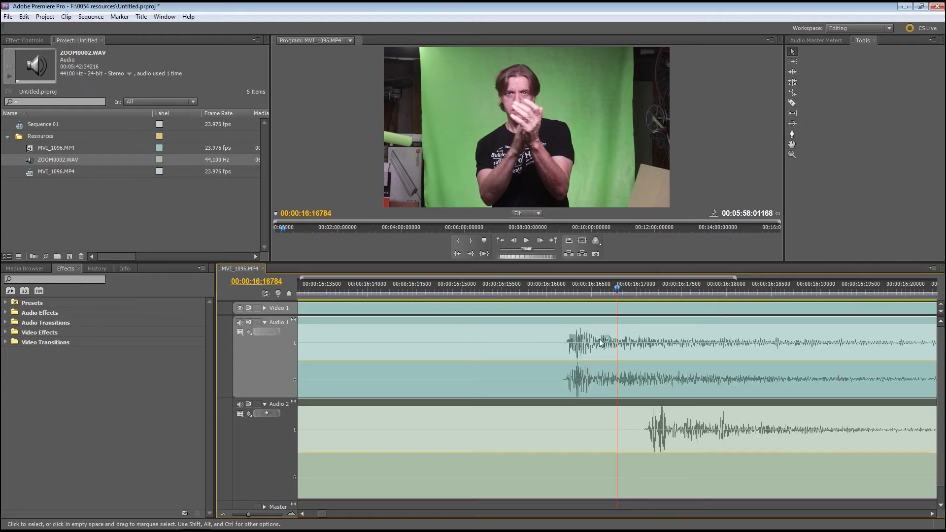
Set the playhead to the first camera-audio clap's start at 00:00:16:16238 and slide ZOOM0002.WAV back 905 audio units to match
{"action": "left_click_drag", "start_coordinate": [617, 287], "coordinate": [569, 294]}
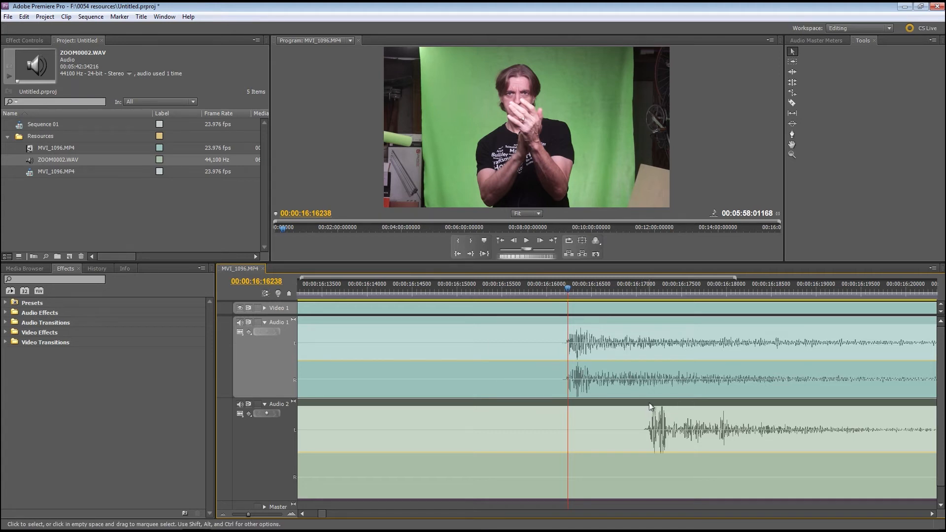
{"action": "left_click_drag", "start_coordinate": [649, 402], "coordinate": [568, 404]}
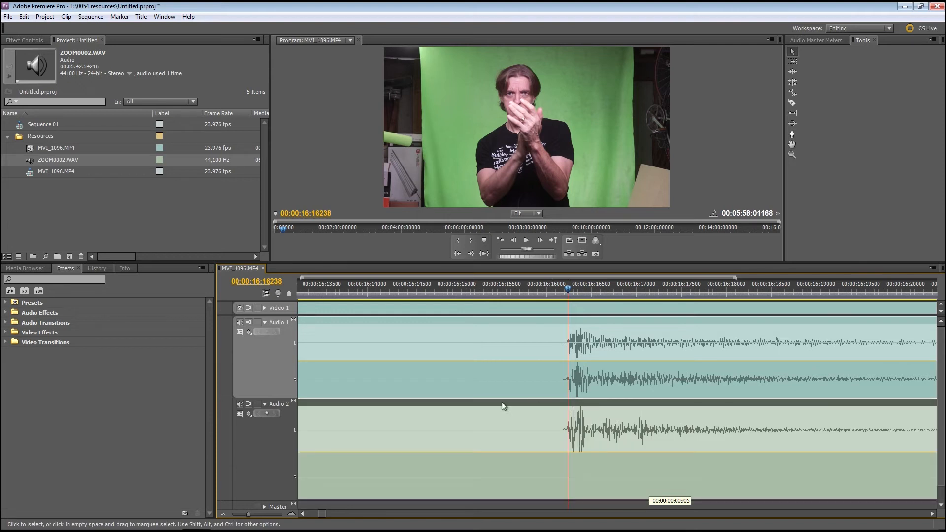
{"action": "left_click_drag", "start_coordinate": [248, 515], "coordinate": [256, 517]}
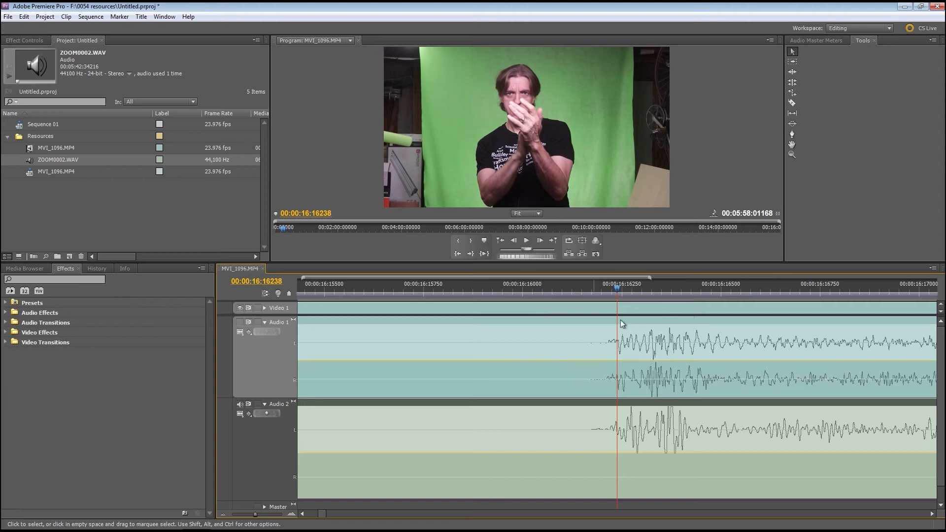
Unlink the MVI_1096.MP4 video from its camera audio
{"action": "left_click", "coordinate": [336, 309]}
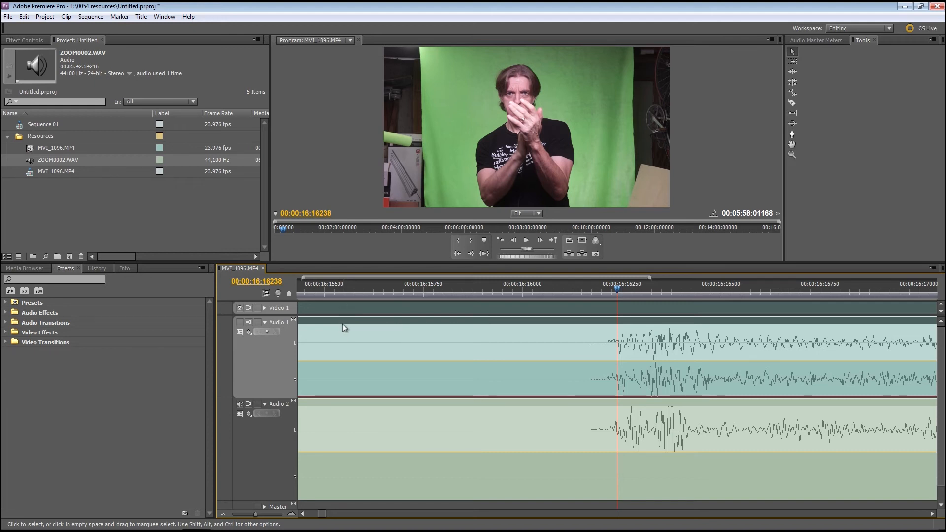
{"action": "right_click", "coordinate": [345, 308]}
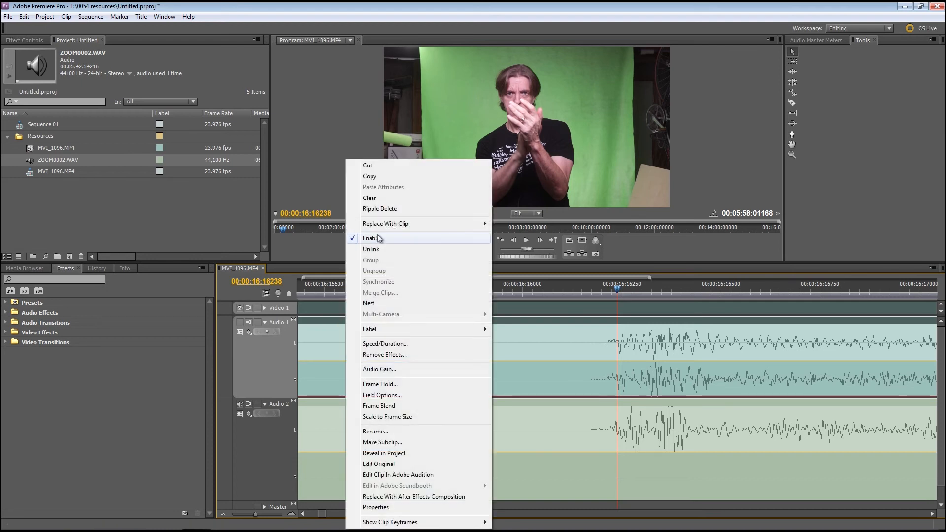
{"action": "left_click", "coordinate": [377, 249]}
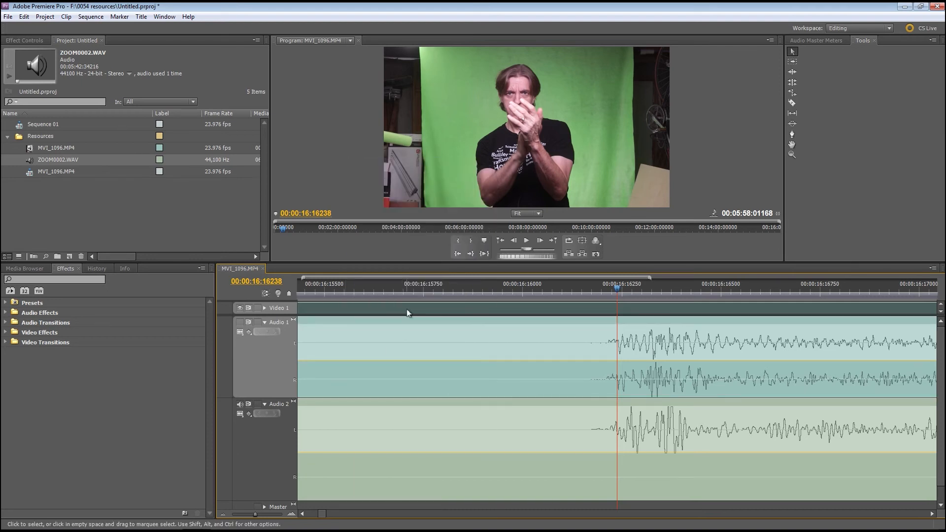
Link the MVI_1096.MP4 video on Video 1 with the ZOOM0002.WAV clip on Audio 2
{"action": "left_click", "coordinate": [416, 401], "text": "shift"}
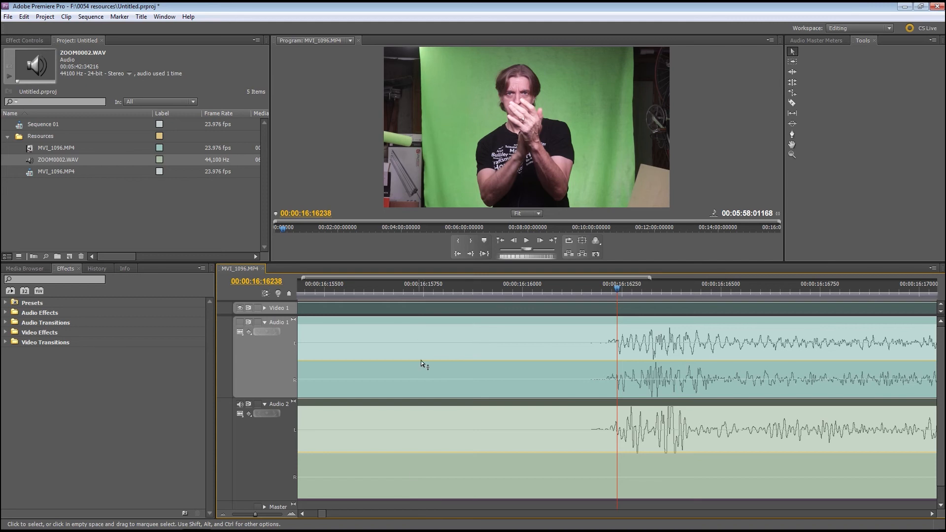
{"action": "right_click", "coordinate": [429, 314]}
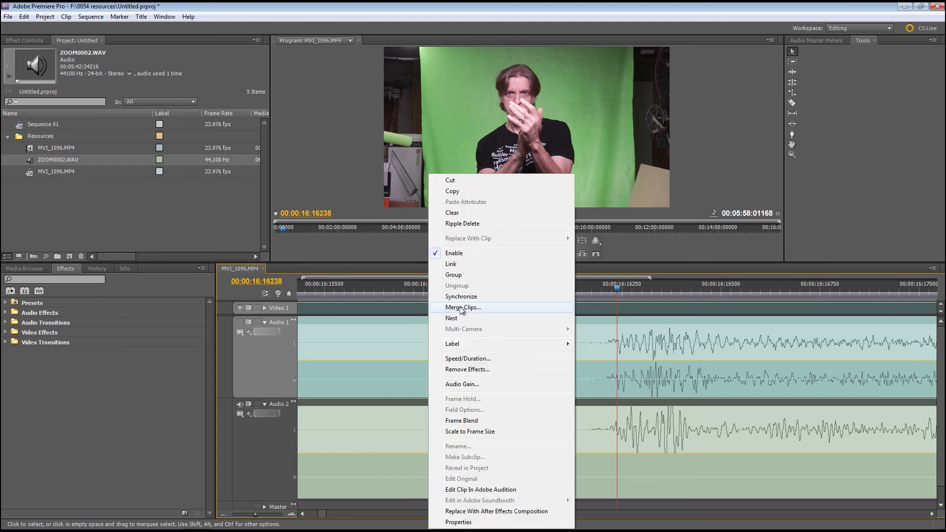
{"action": "left_click", "coordinate": [468, 264]}
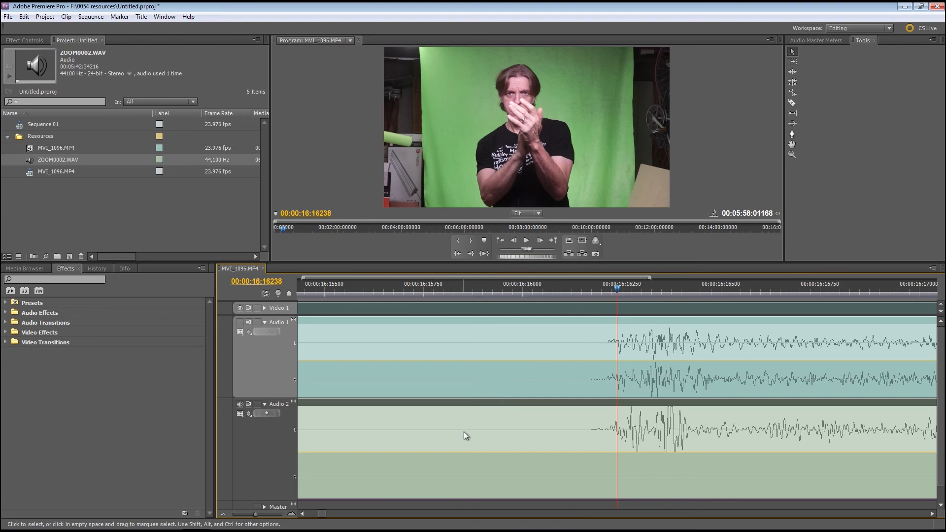
Clear the original camera audio clip from the Audio 1 track
{"action": "left_click", "coordinate": [466, 320]}
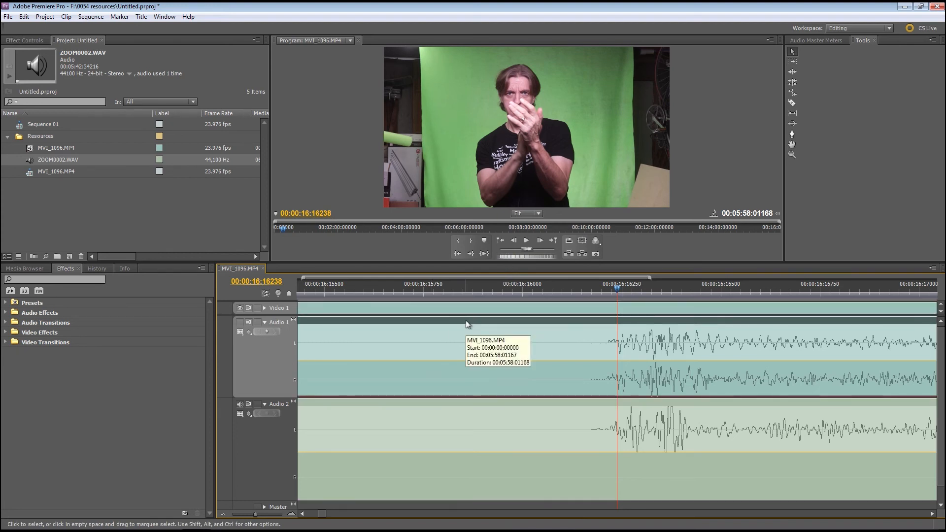
{"action": "right_click", "coordinate": [466, 321]}
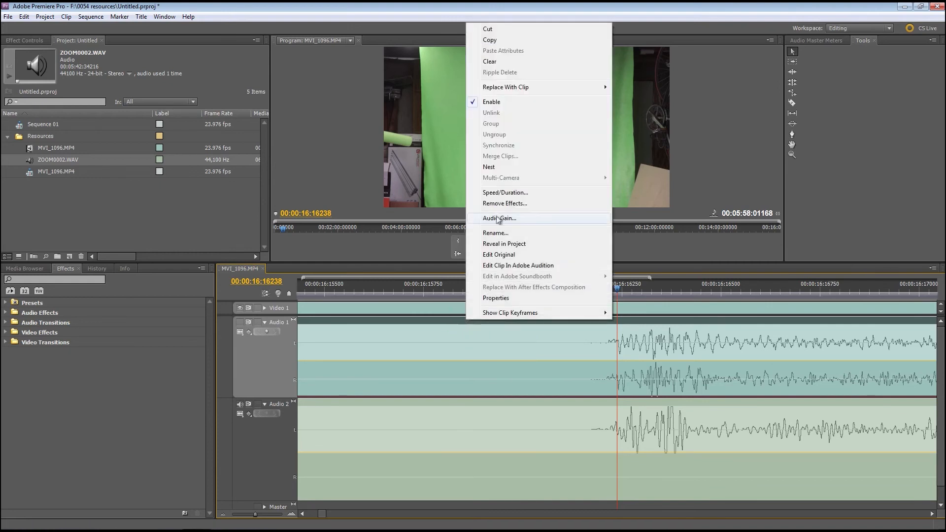
{"action": "left_click", "coordinate": [506, 63]}
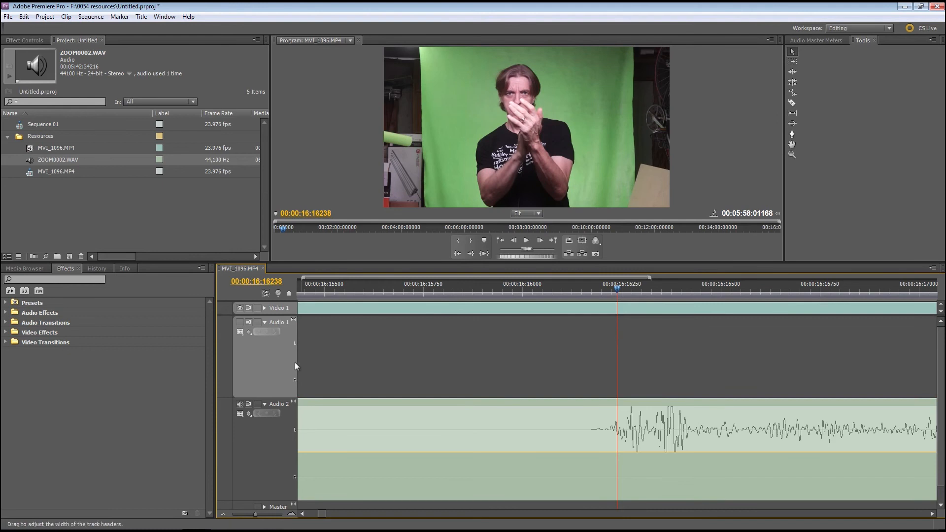
Delete all empty audio tracks and collapse the remaining audio track
{"action": "right_click", "coordinate": [281, 366]}
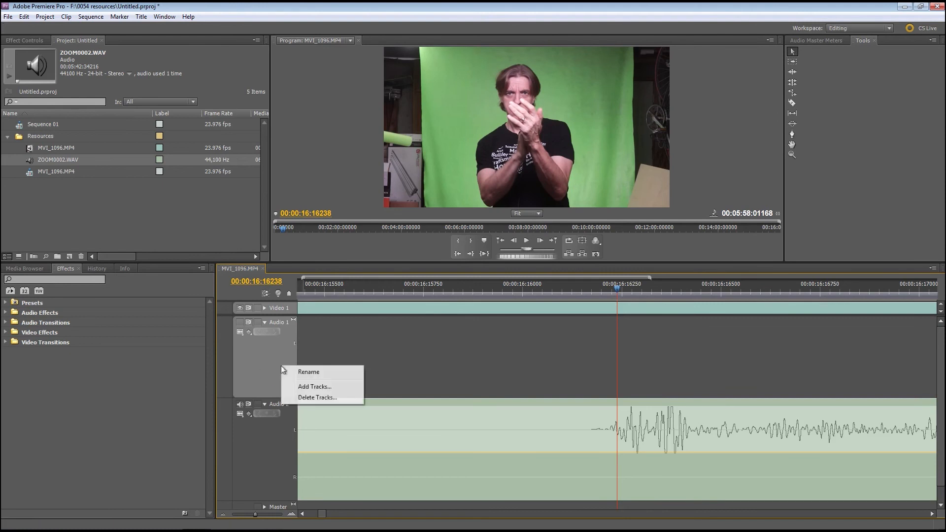
{"action": "left_click", "coordinate": [304, 397]}
{"action": "left_click", "coordinate": [436, 265]}
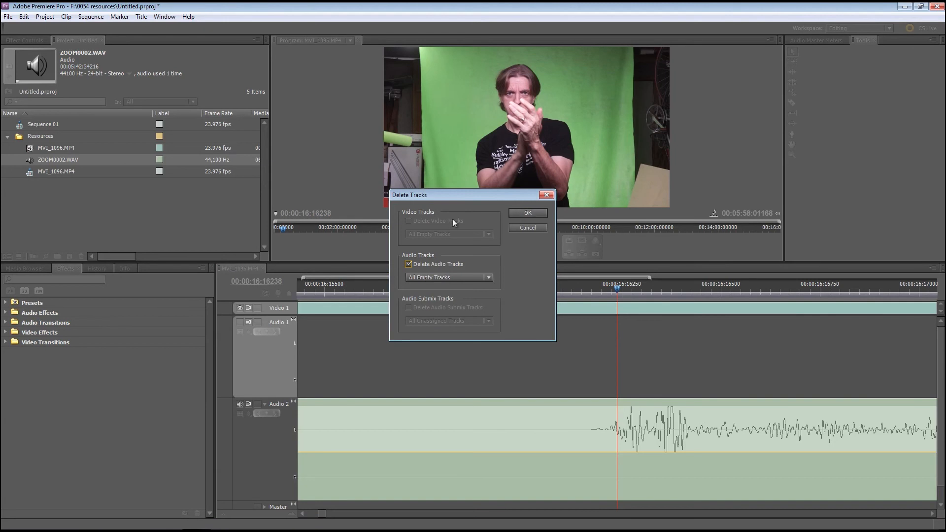
{"action": "left_click", "coordinate": [512, 215]}
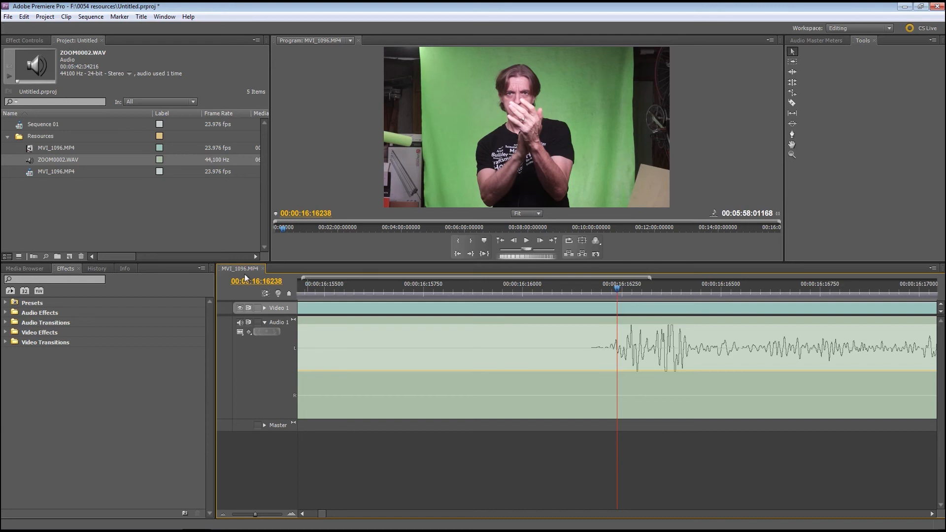
{"action": "left_click", "coordinate": [264, 322]}
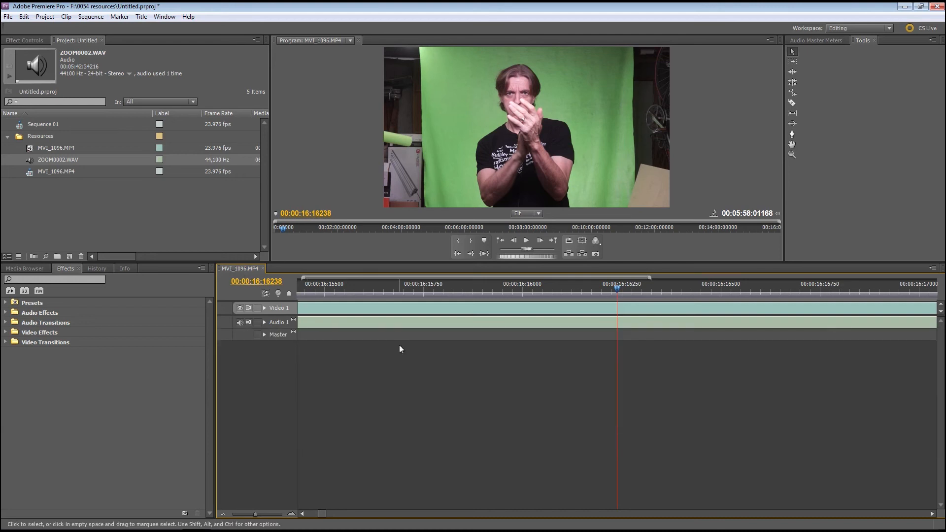